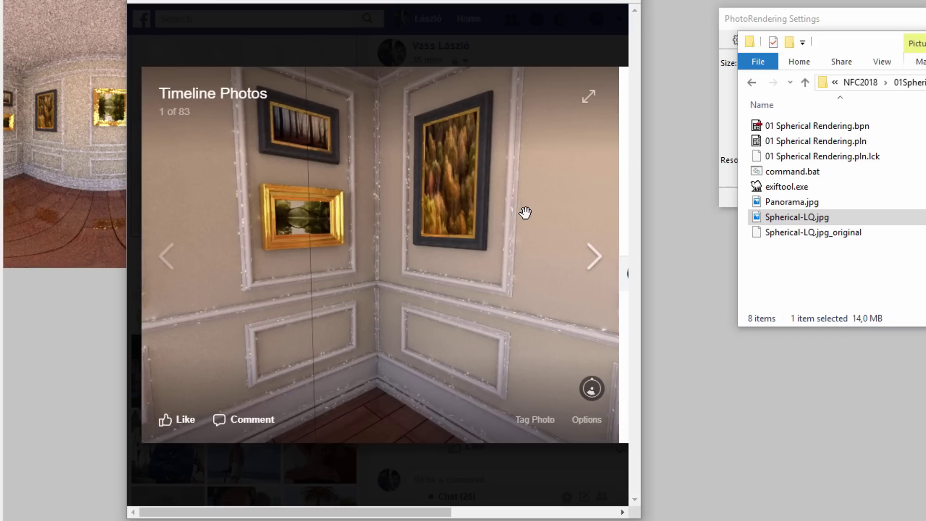
Look around the room in the 360-degree panorama photo on Facebook, from the picture walls to the windows.
drag(525, 211, 269, 295)
drag(486, 337, 299, 253)
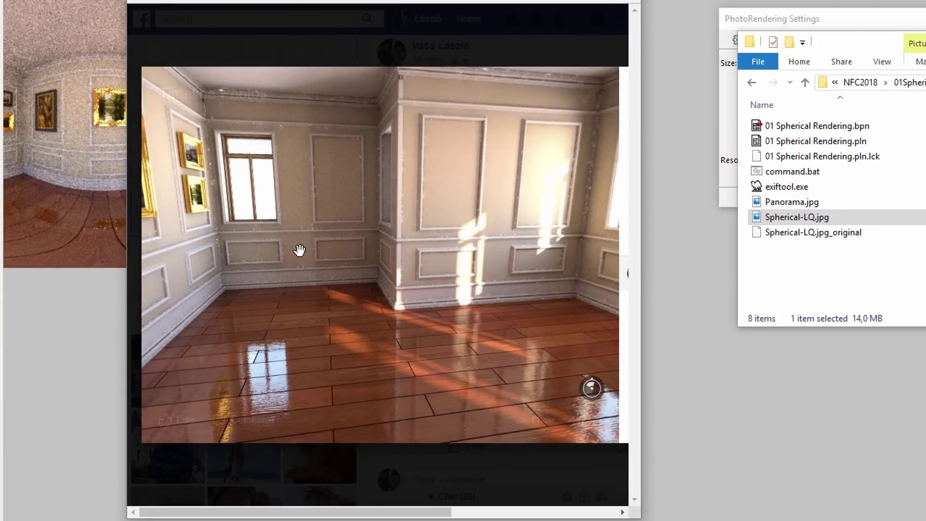
drag(489, 192, 356, 225)
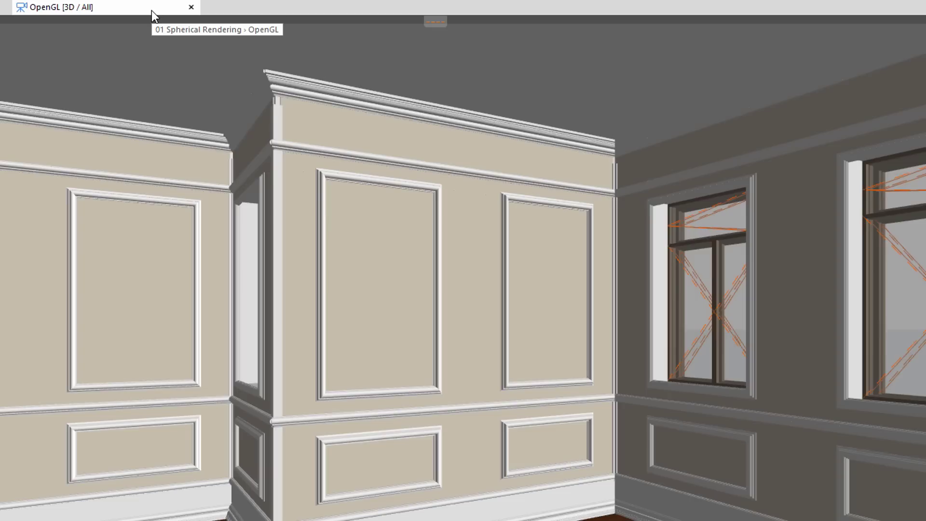
Check the camera and target heights of the OpenGL 3D view in its perspective projection settings.
right_click(151, 10)
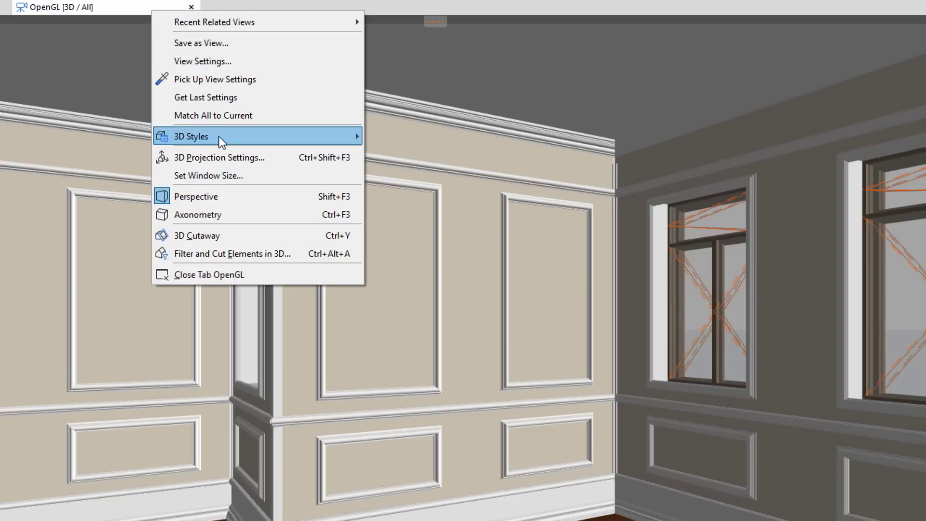
click(264, 161)
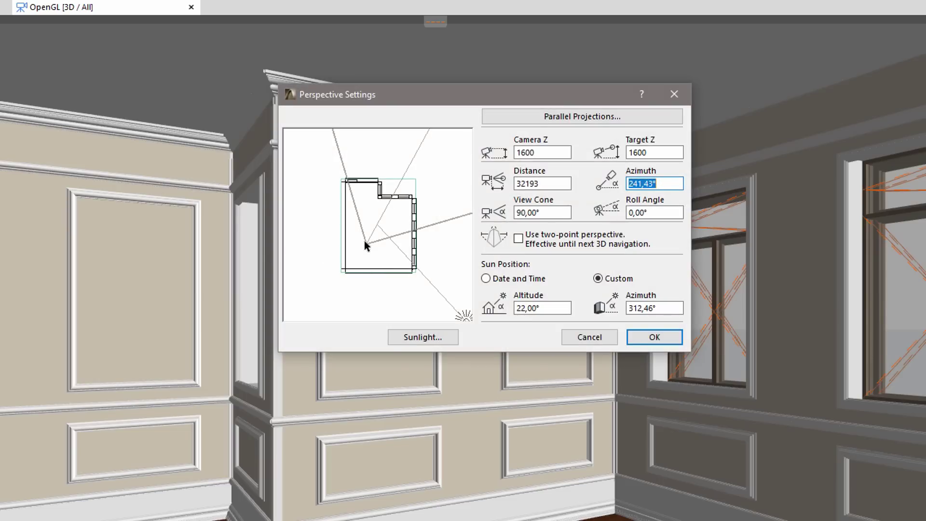
click(548, 154)
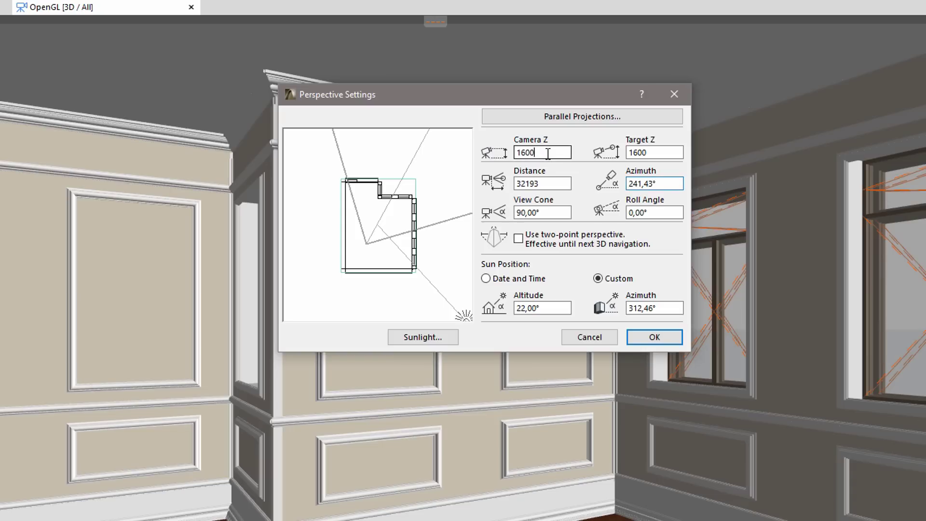
double_click(548, 153)
click(644, 153)
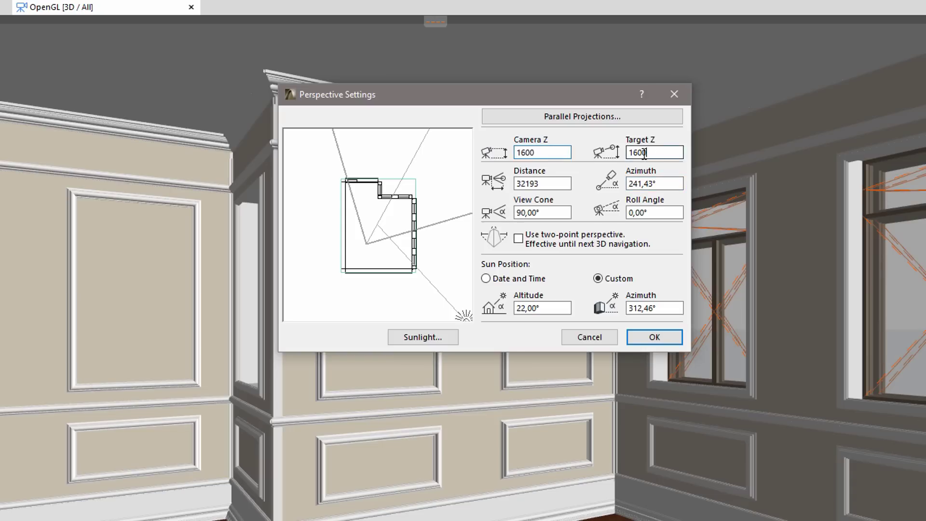
double_click(644, 153)
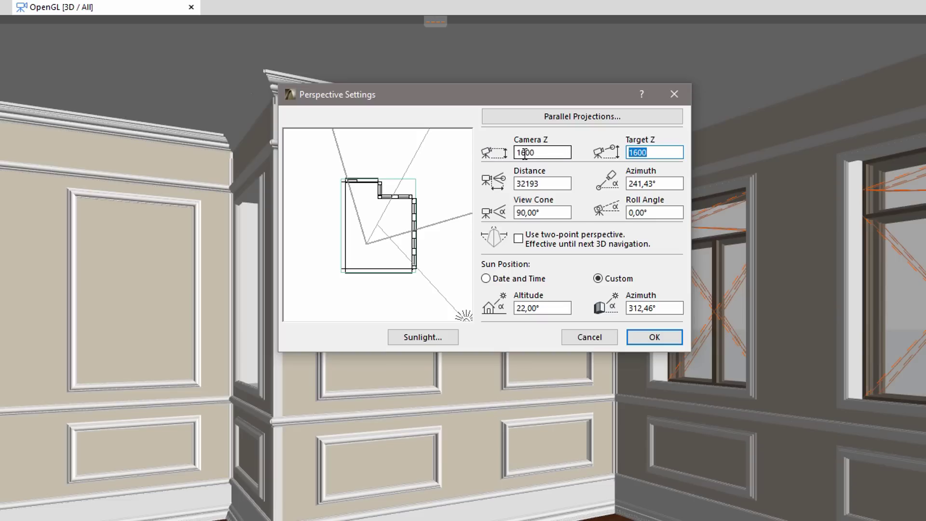
click(650, 152)
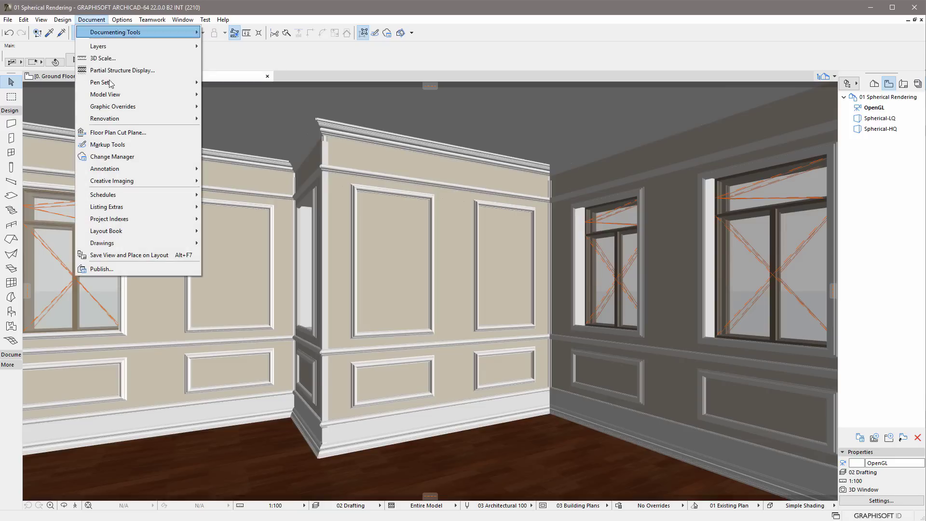
Enable the Spherical Camera option in the CineRender photorendering settings.
mouse_move(137, 179)
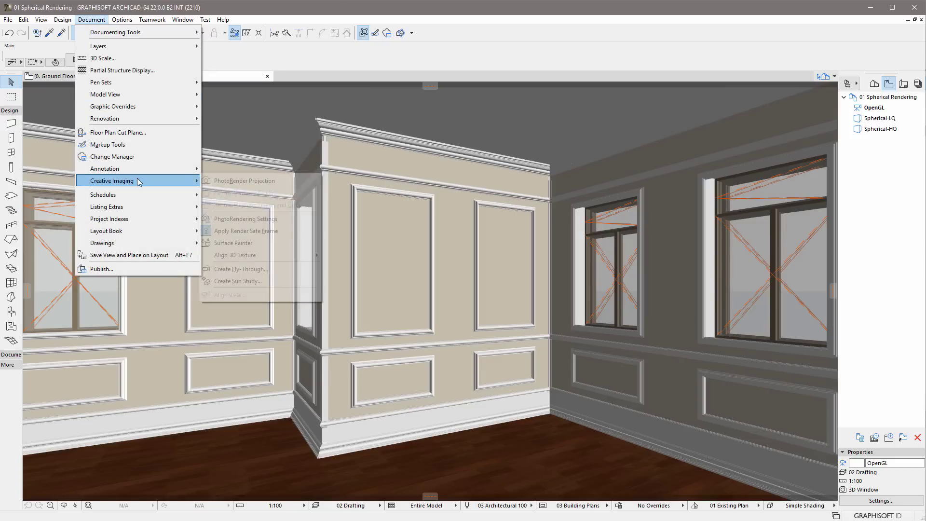
click(278, 219)
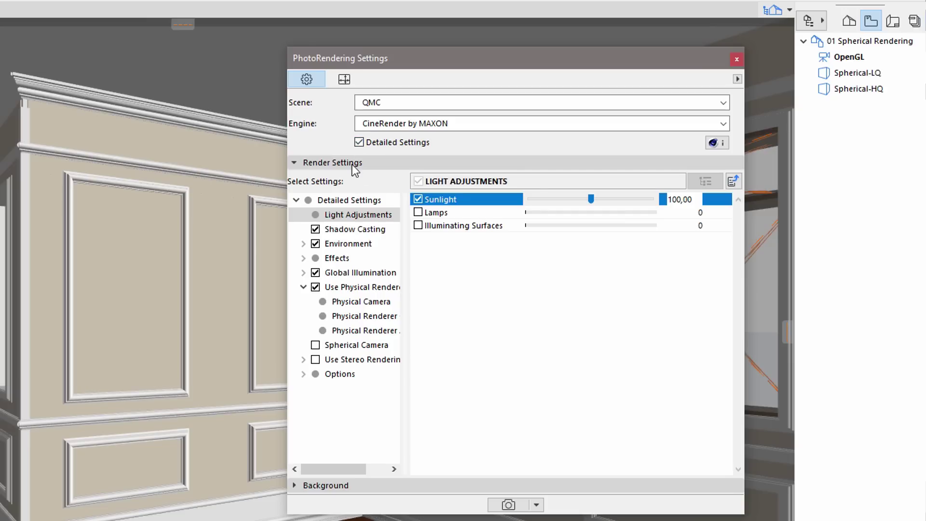
click(359, 348)
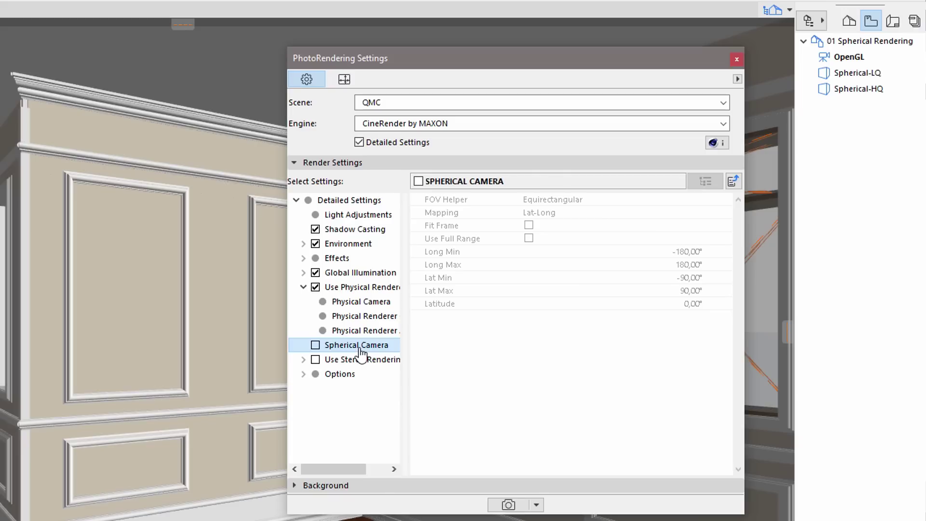
click(315, 345)
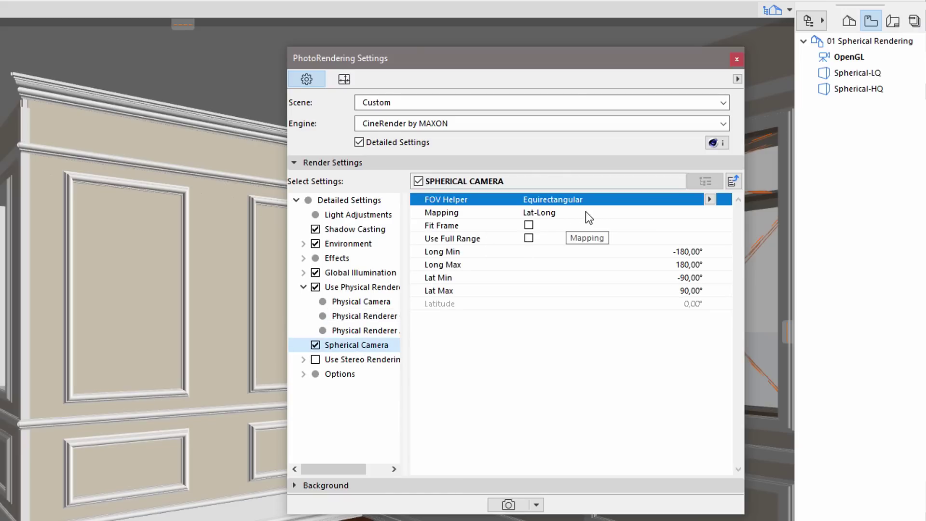
Review the available FOV Helper and Mapping options of the spherical camera without changing them.
click(710, 199)
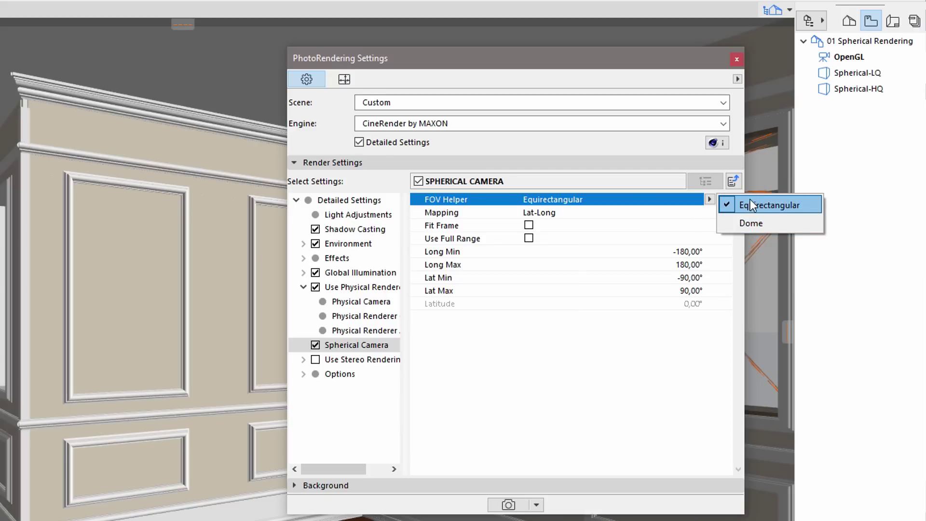
click(650, 198)
click(670, 212)
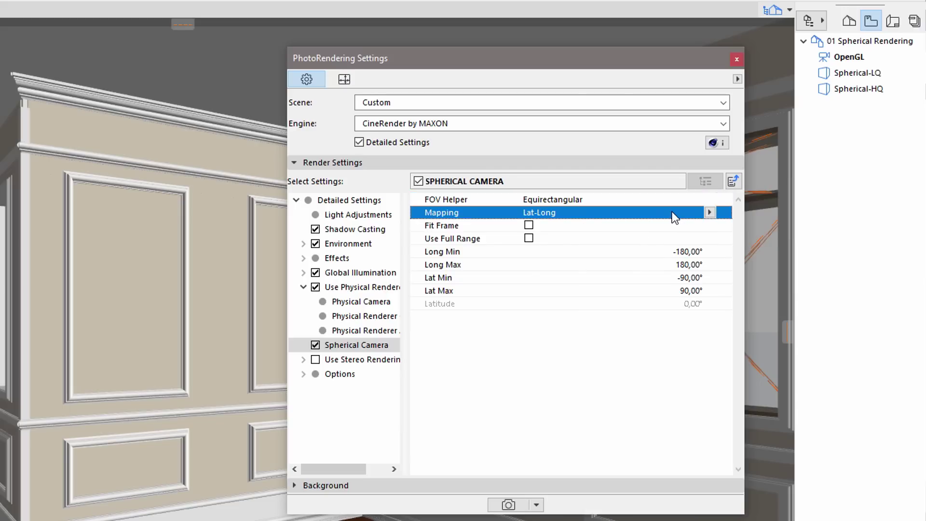
click(709, 213)
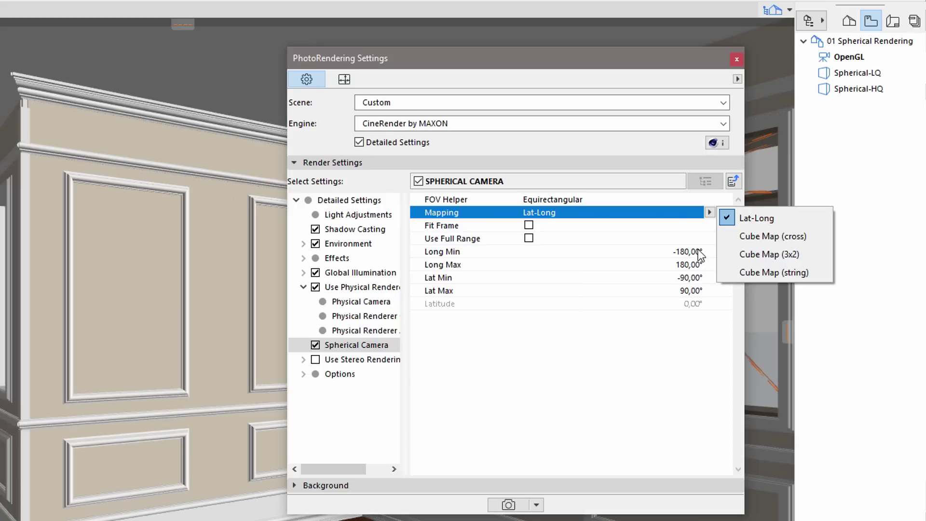
click(679, 209)
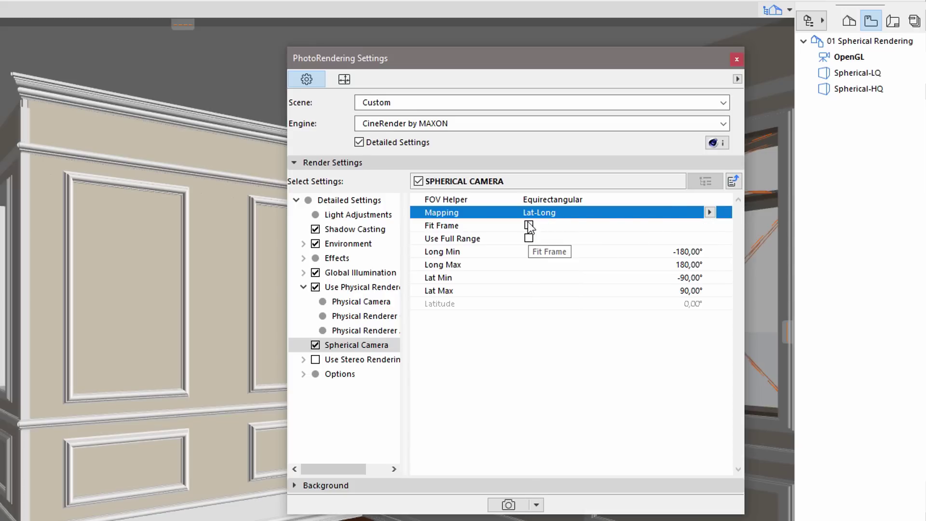
Enable Use Full Range for the spherical camera, leaving Fit Frame off.
click(505, 225)
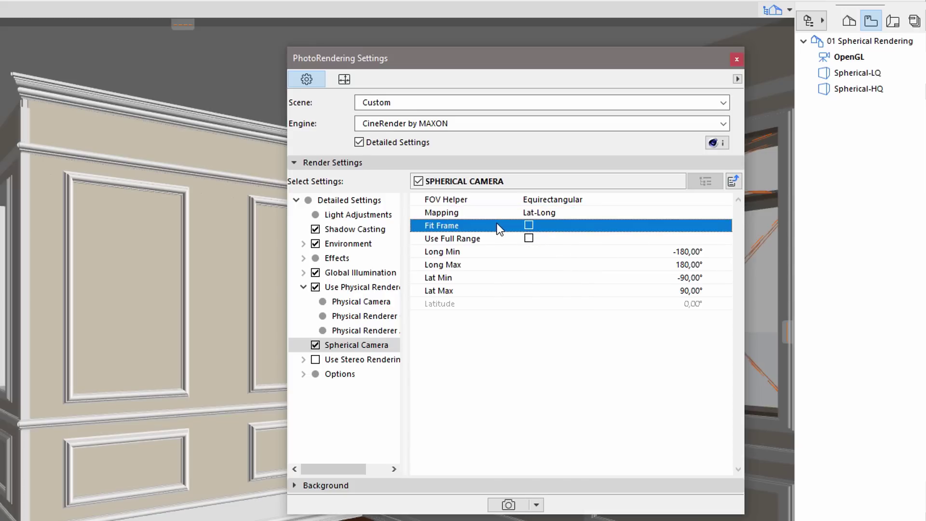
click(528, 240)
click(529, 239)
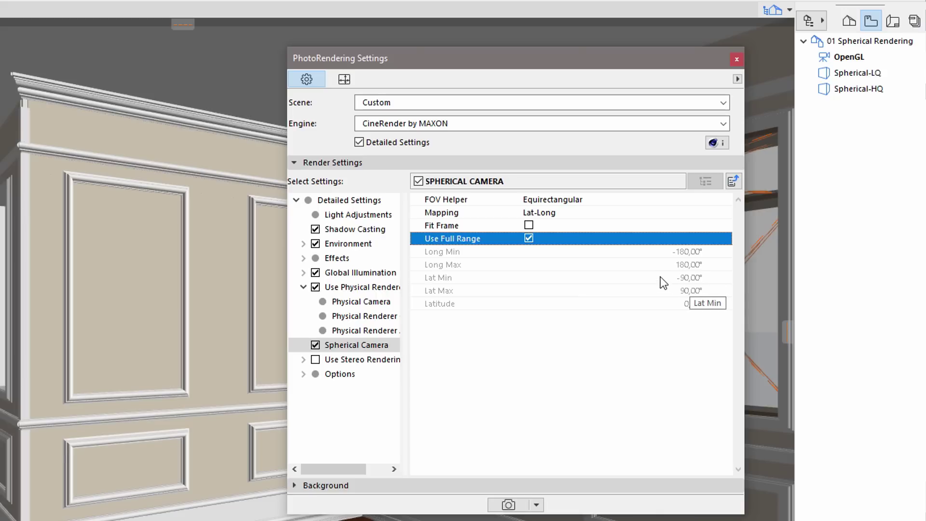
click(641, 396)
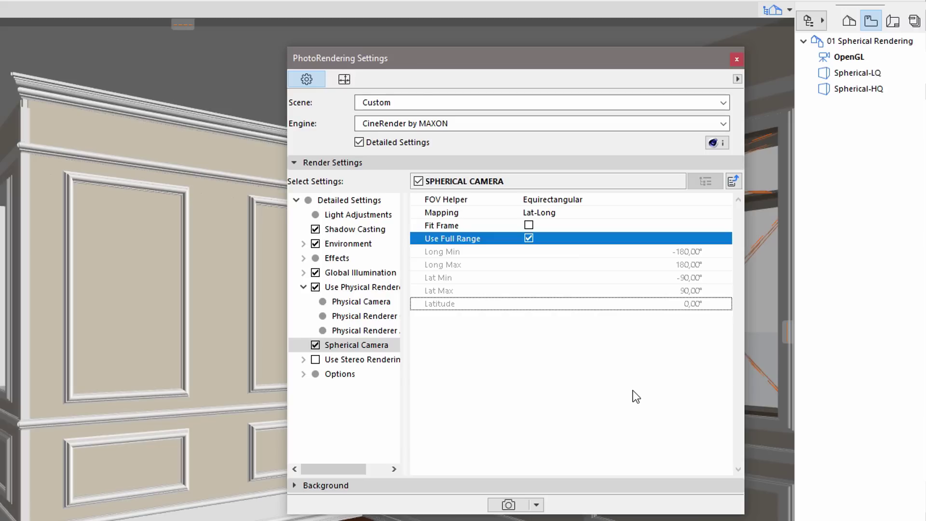
Check the output image size and render the spherical panorama with the Lat-Long mapping.
click(340, 81)
click(619, 125)
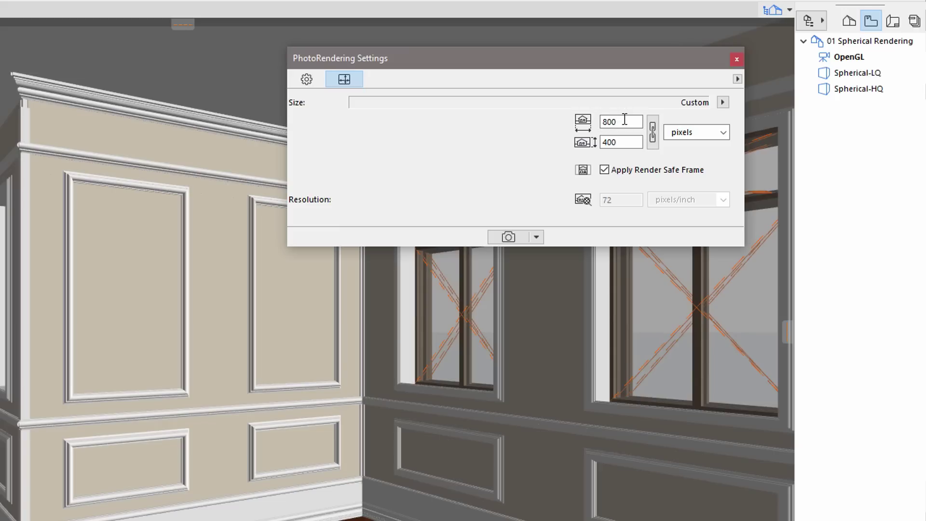
click(618, 121)
click(317, 79)
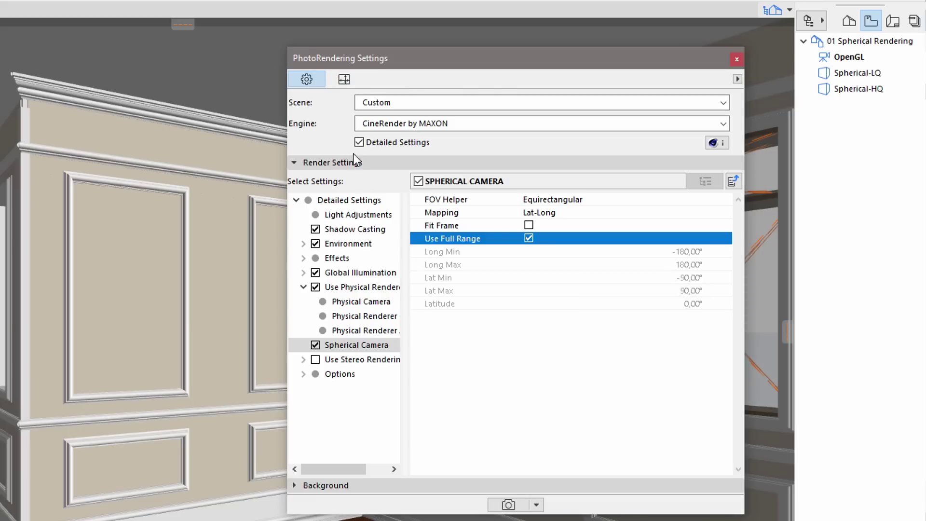
click(511, 505)
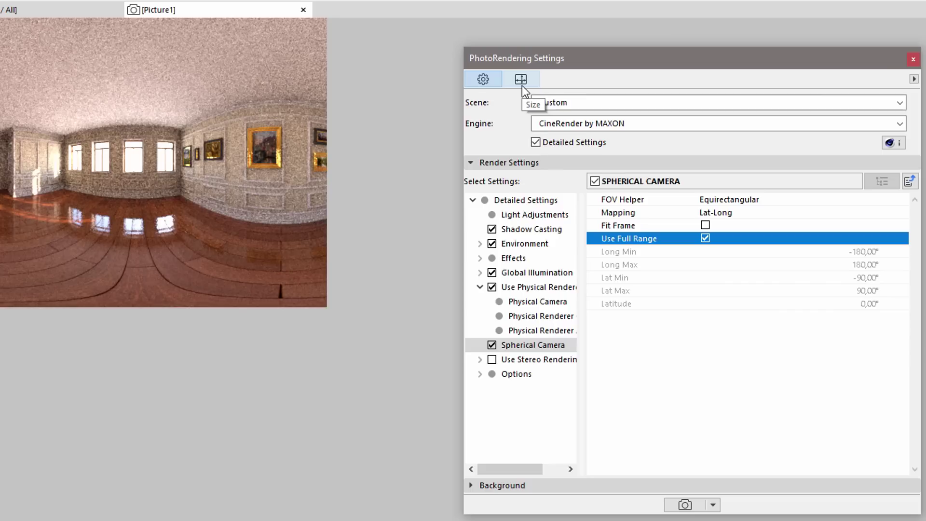
Switch to File Explorer and open Spherical-LQ.jpg from the 01SphericalRendering folder.
click(522, 85)
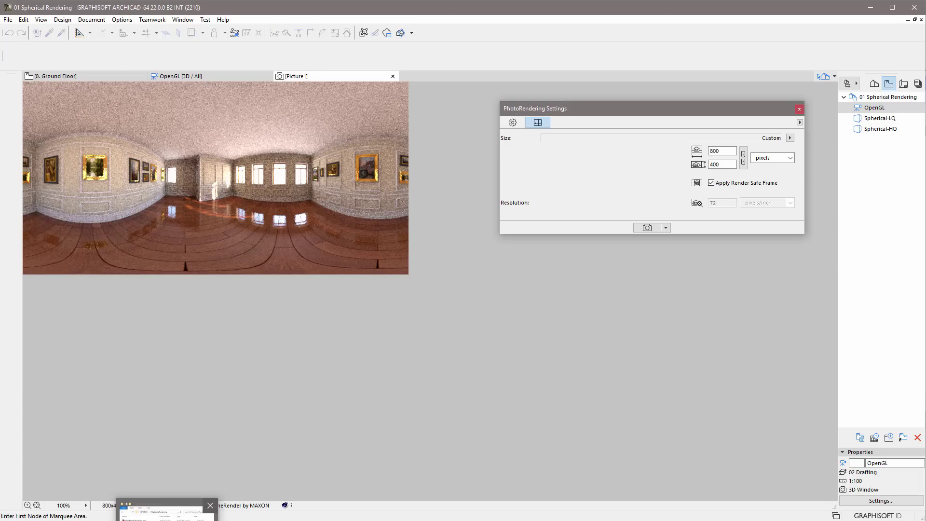
click(166, 519)
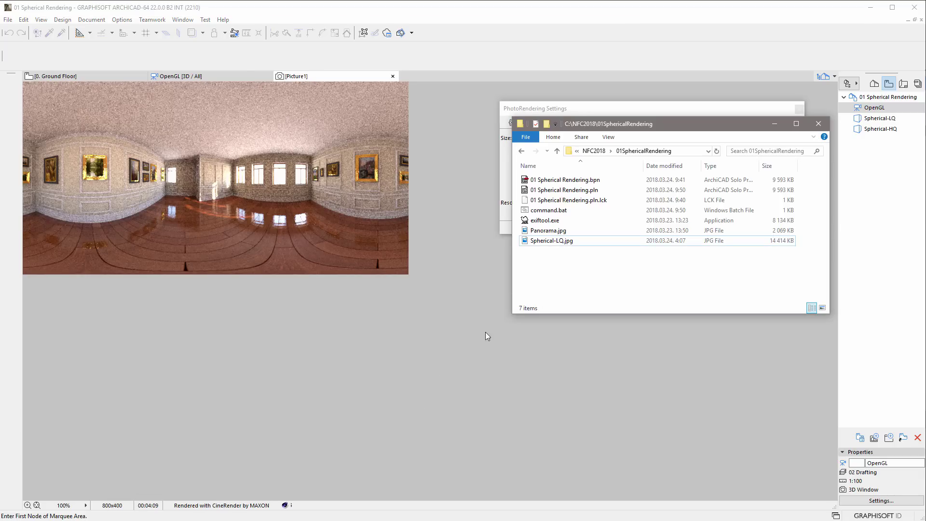
double_click(566, 240)
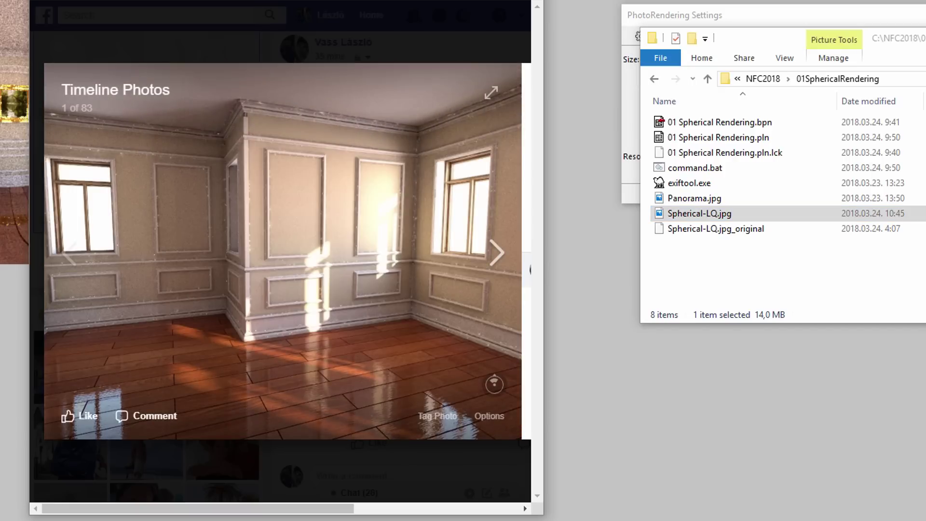
Look around the uploaded spherical rendering in the Facebook photo viewer, turning from the windows towards the framed pictures.
drag(450, 215, 160, 254)
mouse_move(386, 321)
mouse_down()
mouse_move(275, 256)
mouse_move(186, 256)
mouse_up()
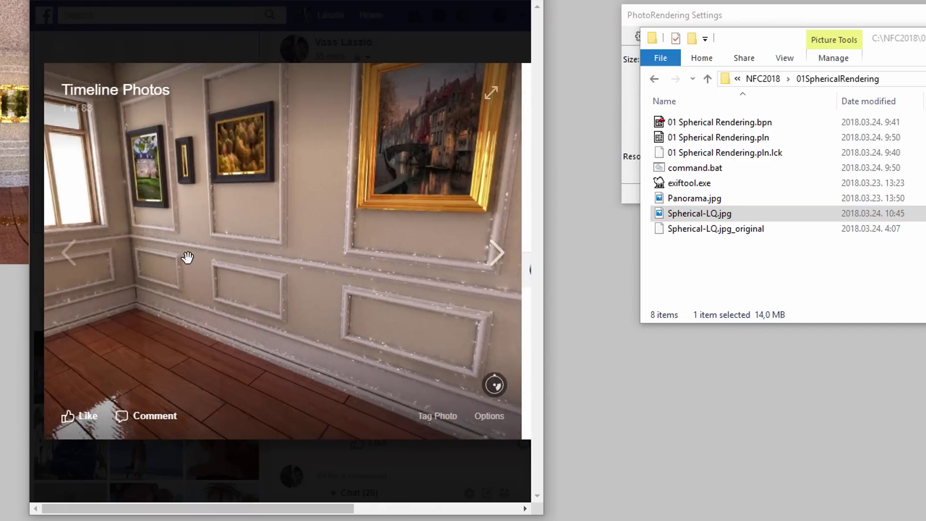
mouse_move(413, 157)
mouse_down()
mouse_move(108, 182)
mouse_move(403, 228)
mouse_move(443, 217)
mouse_move(153, 257)
mouse_move(323, 331)
mouse_move(27, 232)
mouse_move(303, 217)
mouse_move(335, 198)
mouse_move(259, 223)
mouse_up()
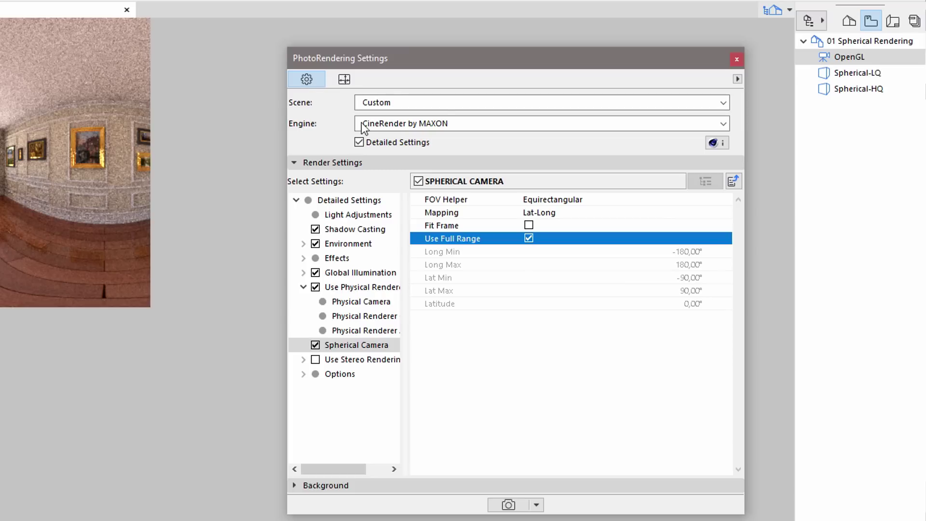
Set the spherical camera's mapping to Cube Map (cross).
click(589, 215)
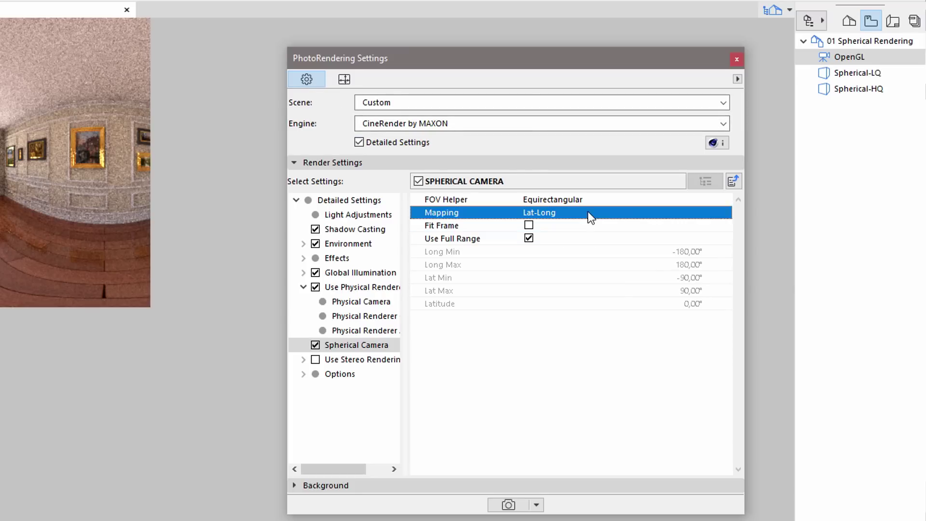
click(637, 218)
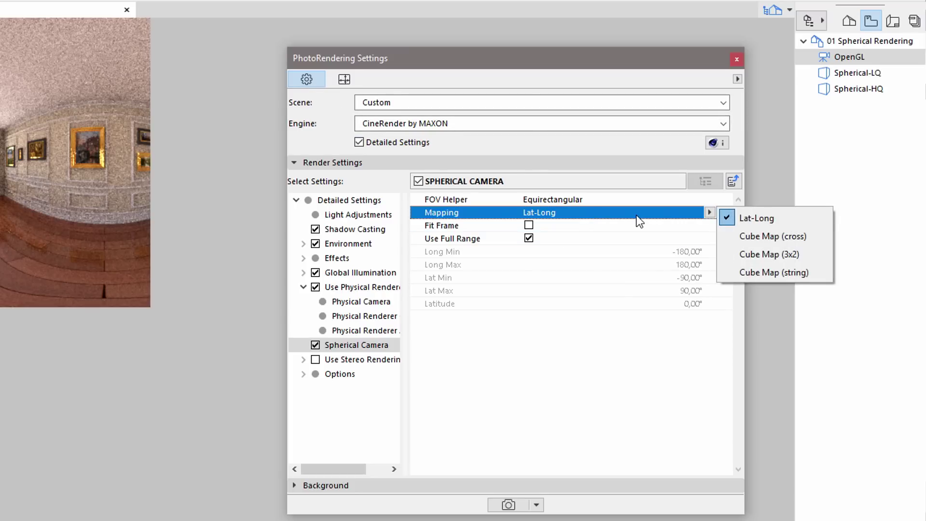
click(770, 240)
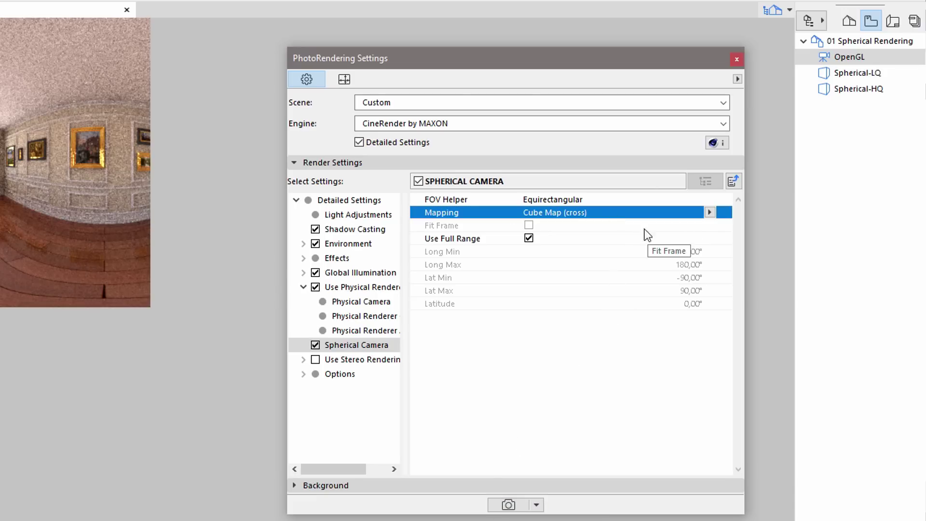
Set the output image height to 600 pixels and render the cross-shaped cube map.
click(343, 79)
double_click(606, 122)
double_click(601, 142)
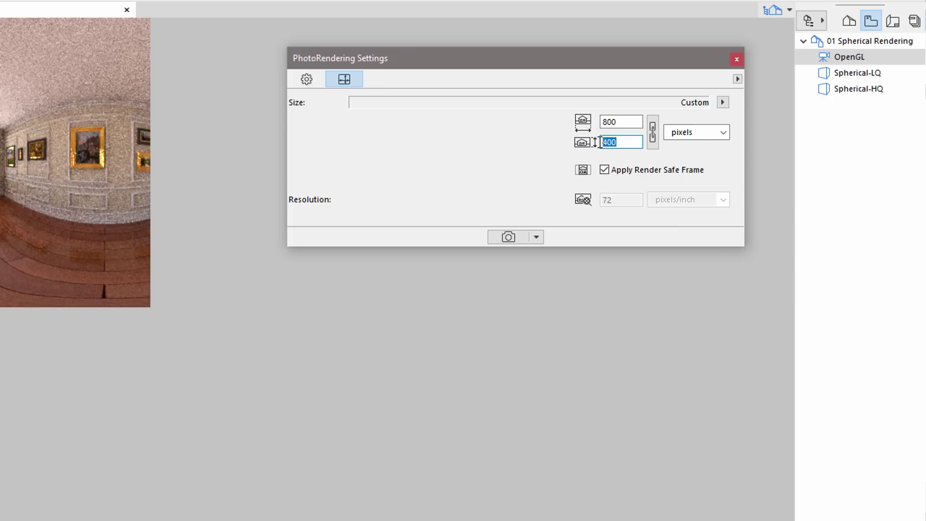
text(600)
click(507, 236)
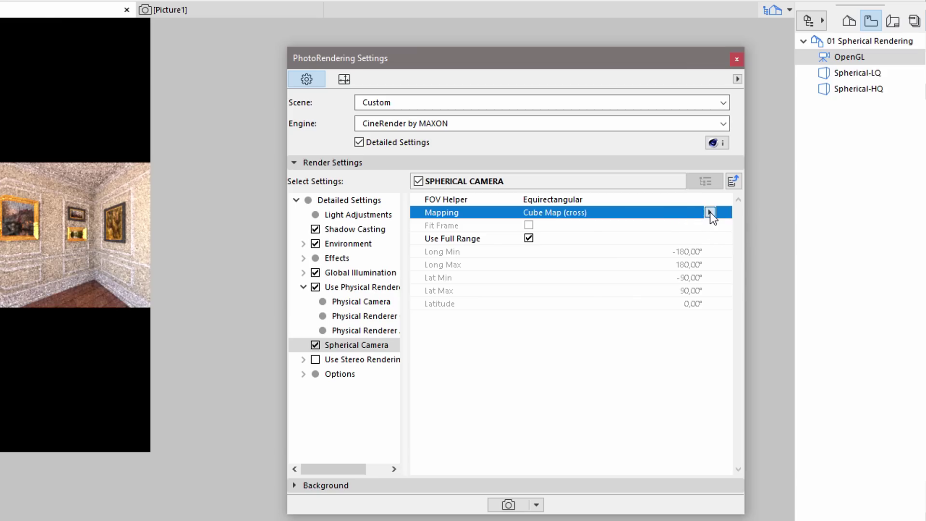
Open the spherical camera's mapping choices.
click(708, 212)
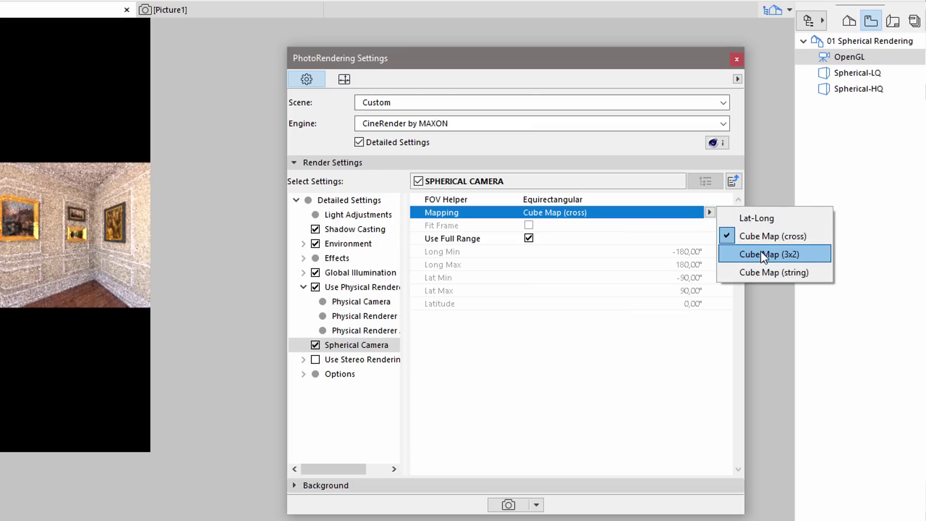